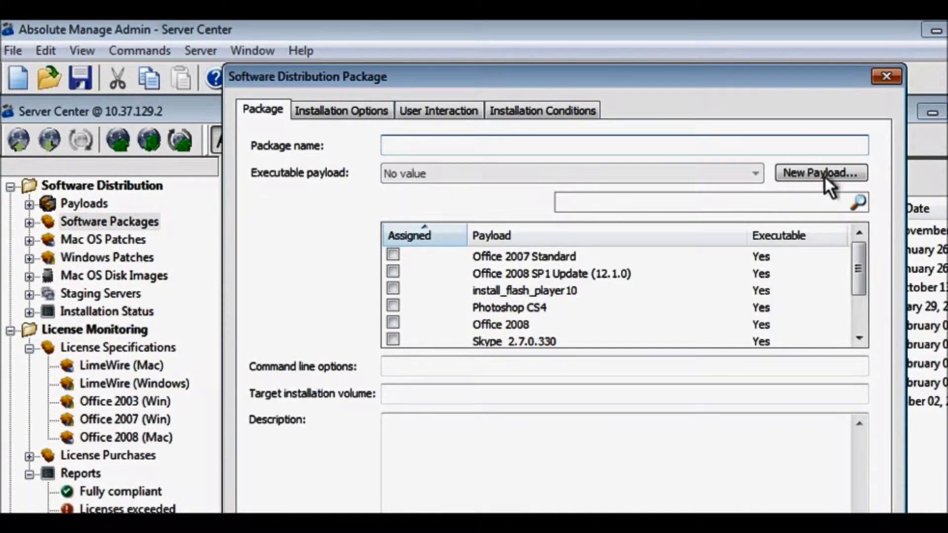
Step: Make the setup installer the package's new payload, then review user prompting and installation conditions
left_click(824, 175)
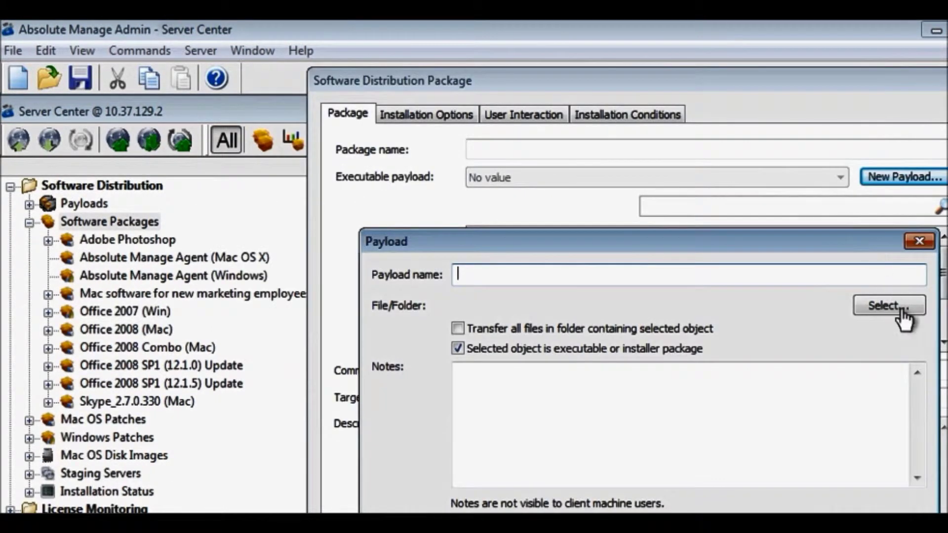
left_click(904, 317)
left_click(892, 466)
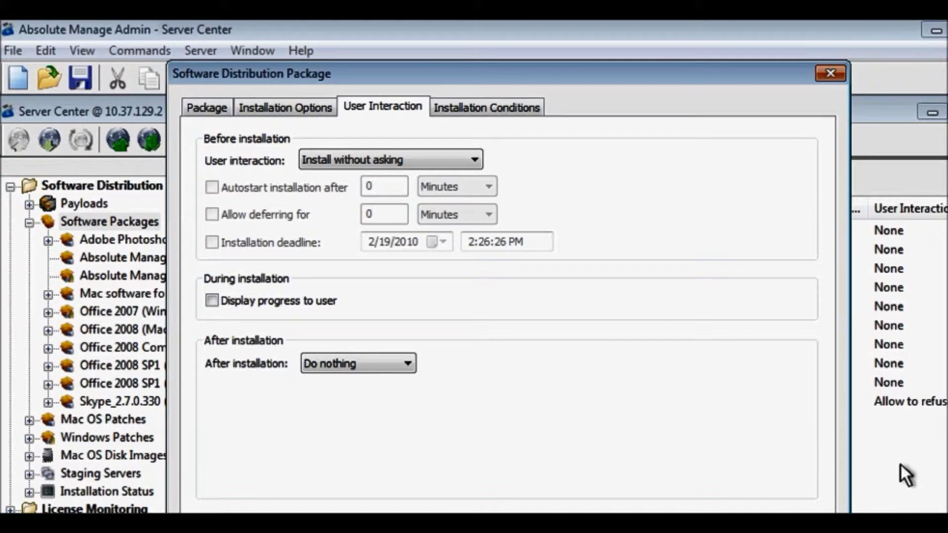
left_click(465, 163)
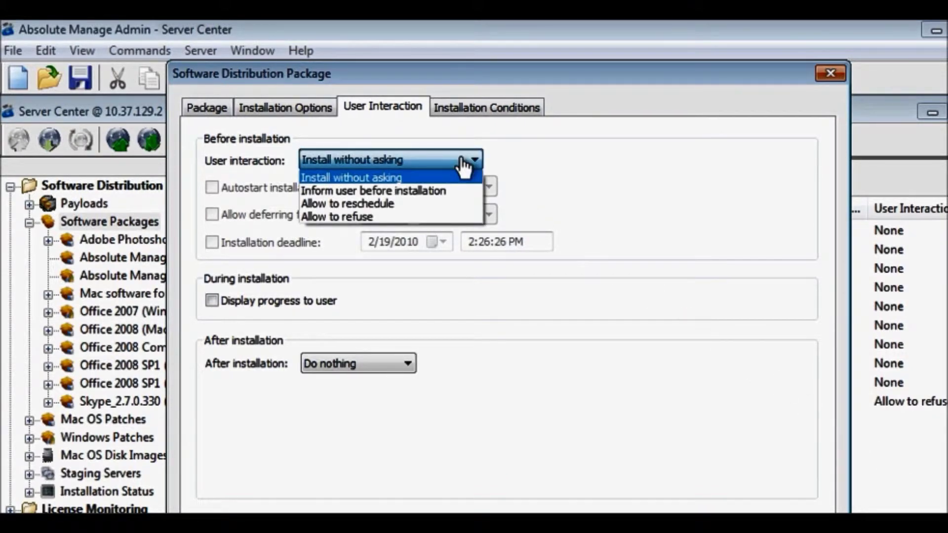
left_click(489, 108)
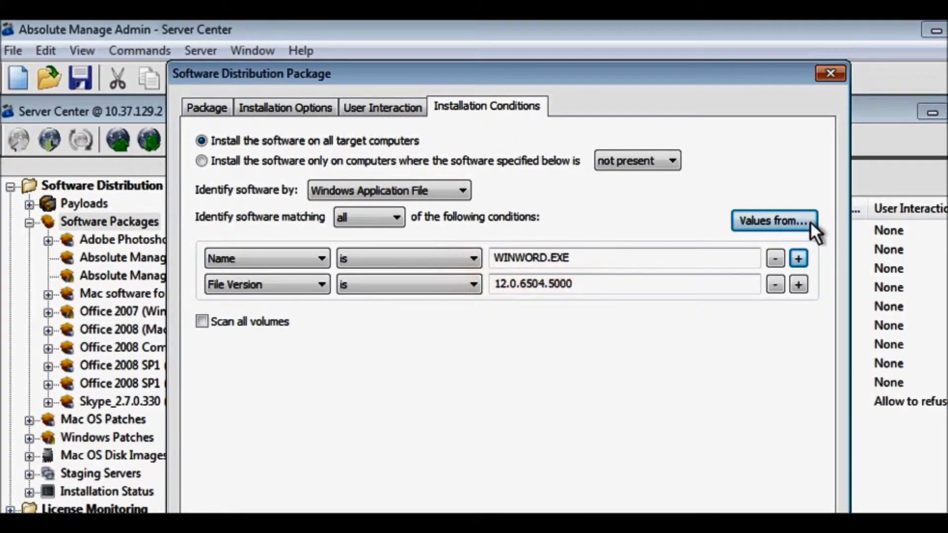
Step: Show the present / not present choices for the WINWORD.EXE installation condition
left_click(672, 160)
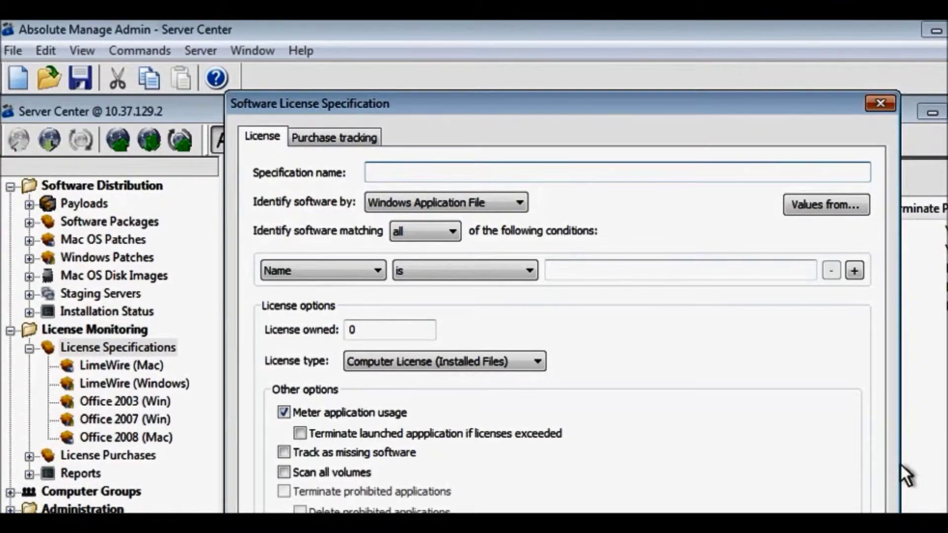
Step: Check the Office 2003 (Win) purchase record of 80 licenses, then return to license details
left_click(373, 136)
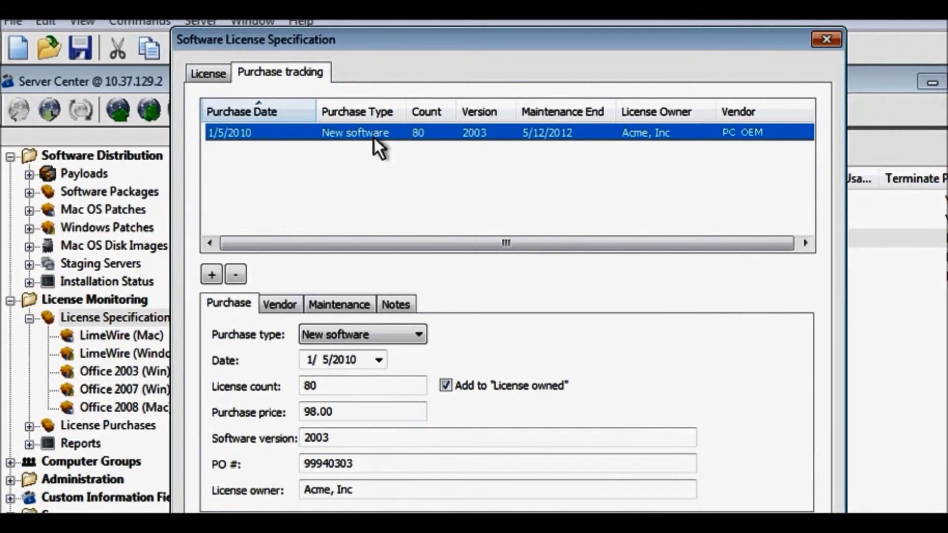
left_click(209, 73)
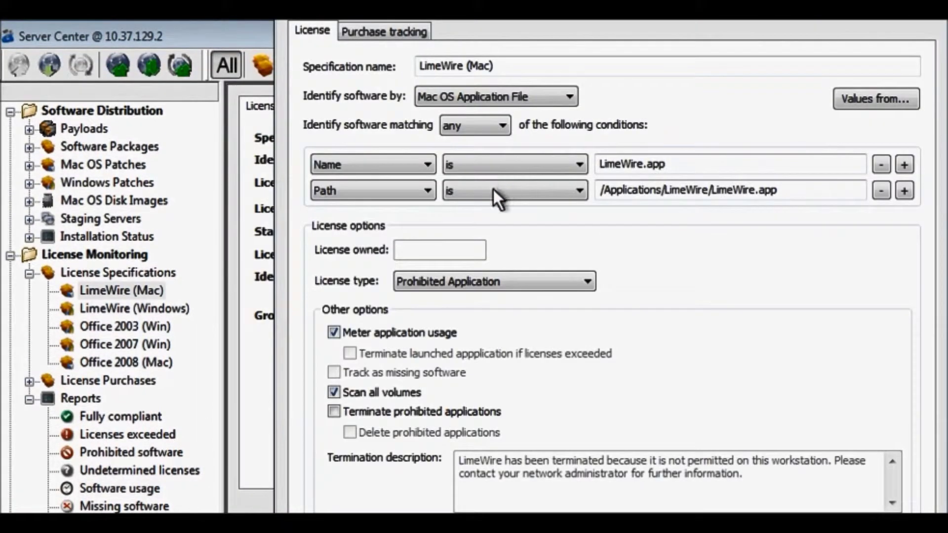
Step: Have LimeWire (Mac) terminated as a prohibited application whenever it launches
left_click(335, 413)
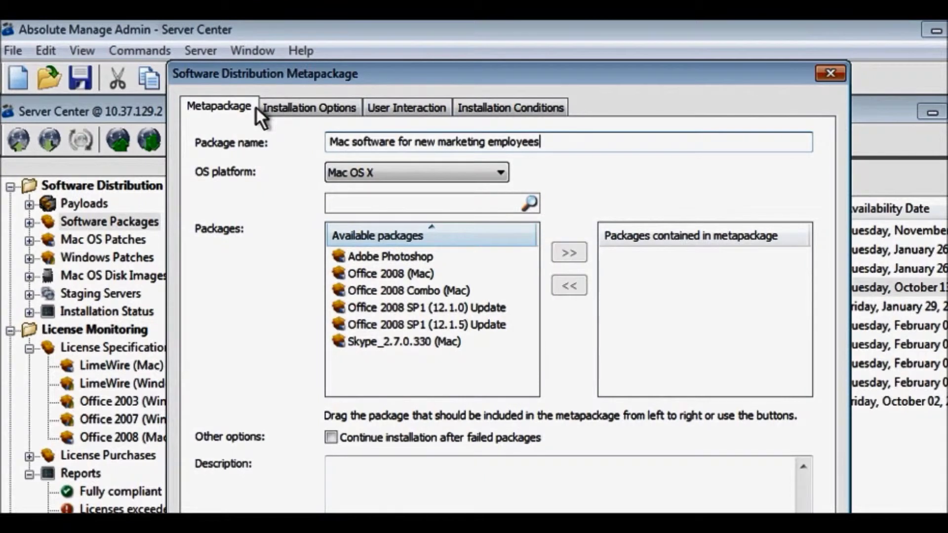
Step: Add Adobe Photoshop and Office 2008 Combo (Mac) to the marketing employees metapackage
double_click(440, 256)
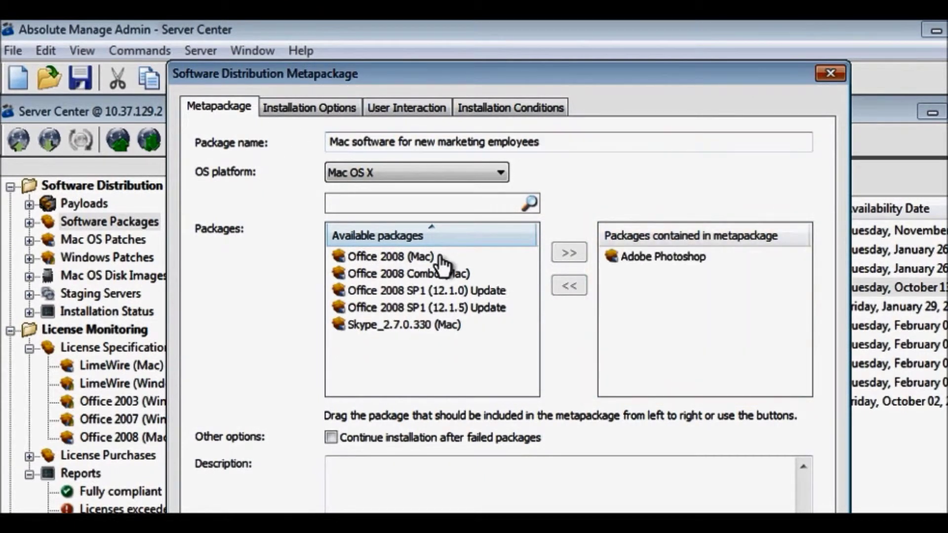
double_click(441, 274)
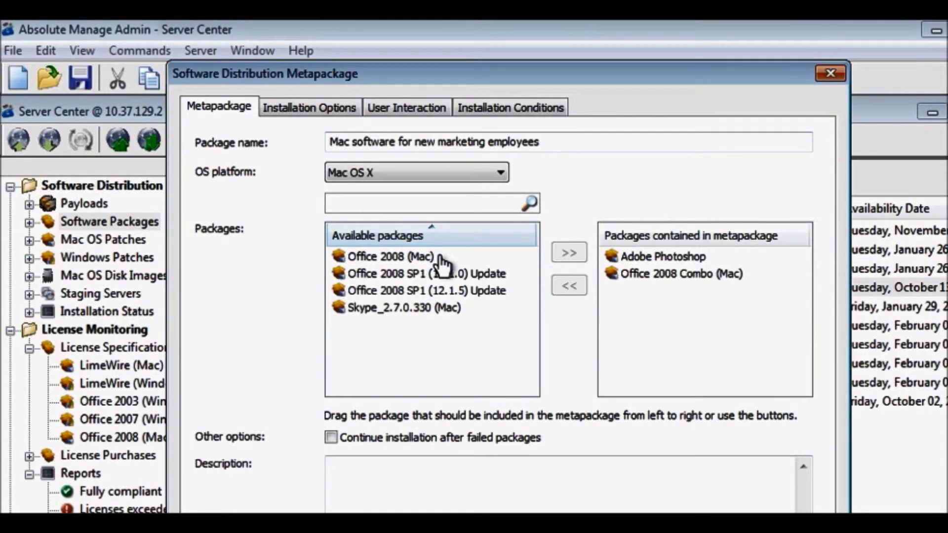